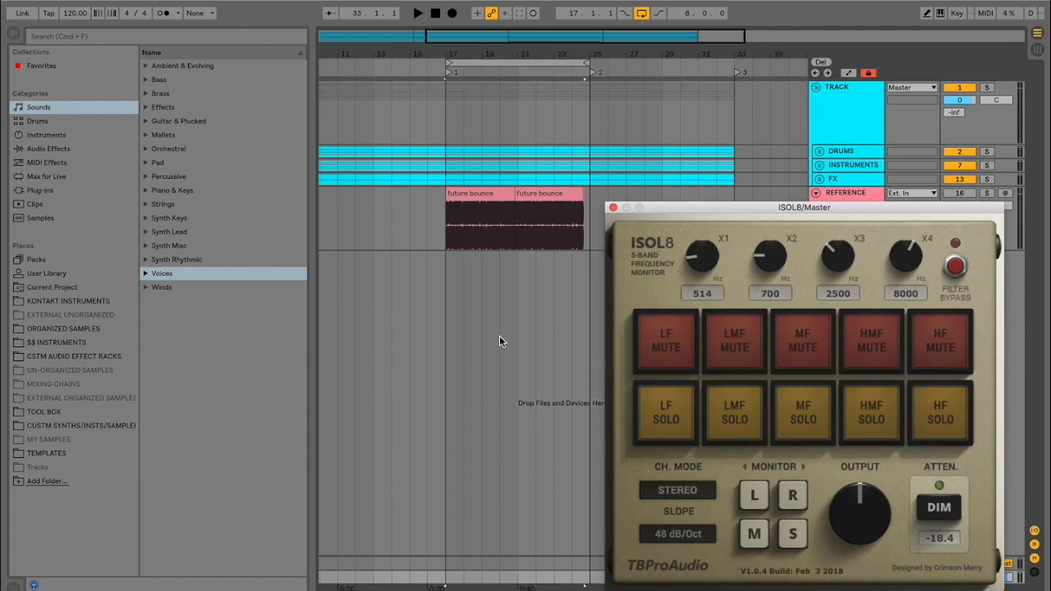
Step: Solo the REFERENCE track and listen to its low-mid and low frequency bands in isolation with ISOL8 during playback
key("s")
key("space")
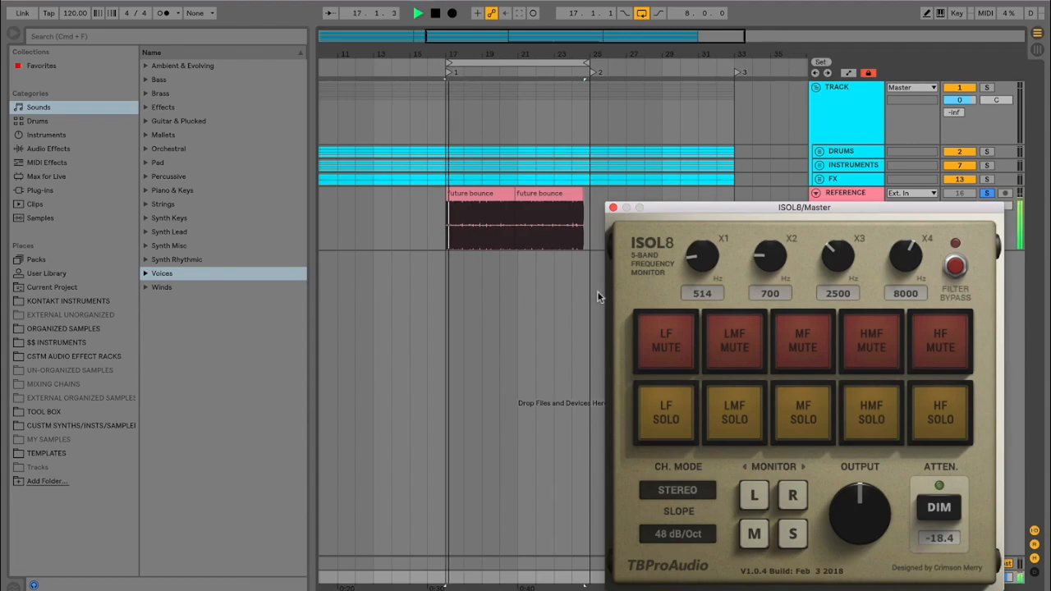
left_click(669, 425)
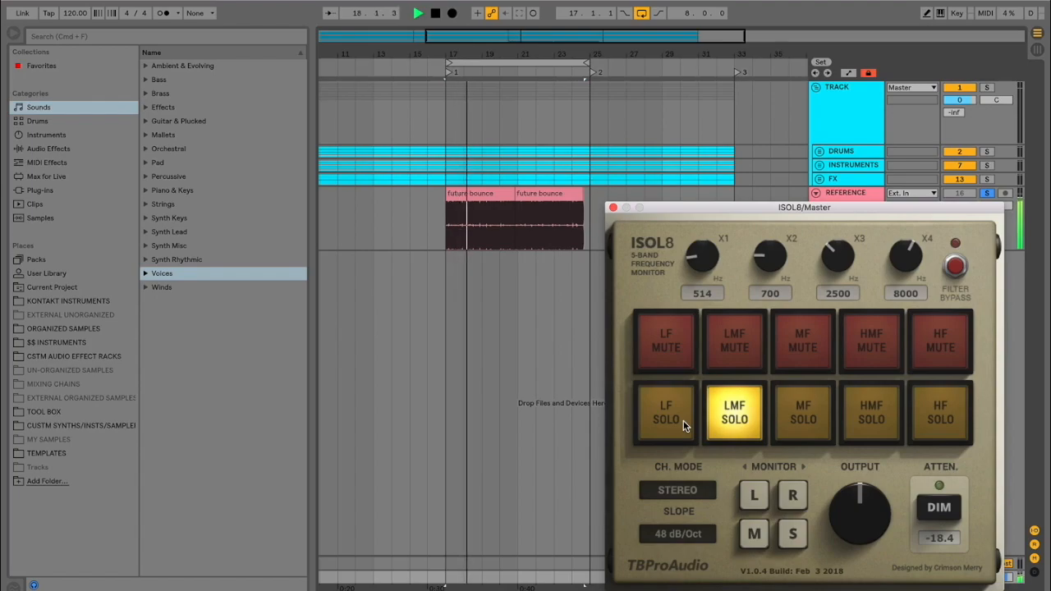
left_click(683, 420)
left_click(725, 423)
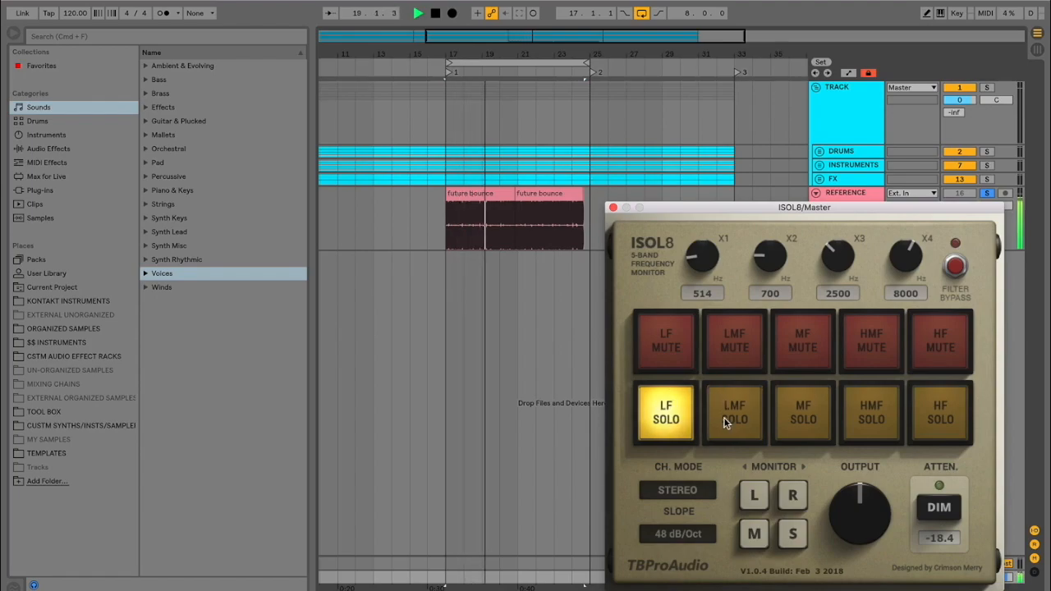
key("space")
left_click(671, 428)
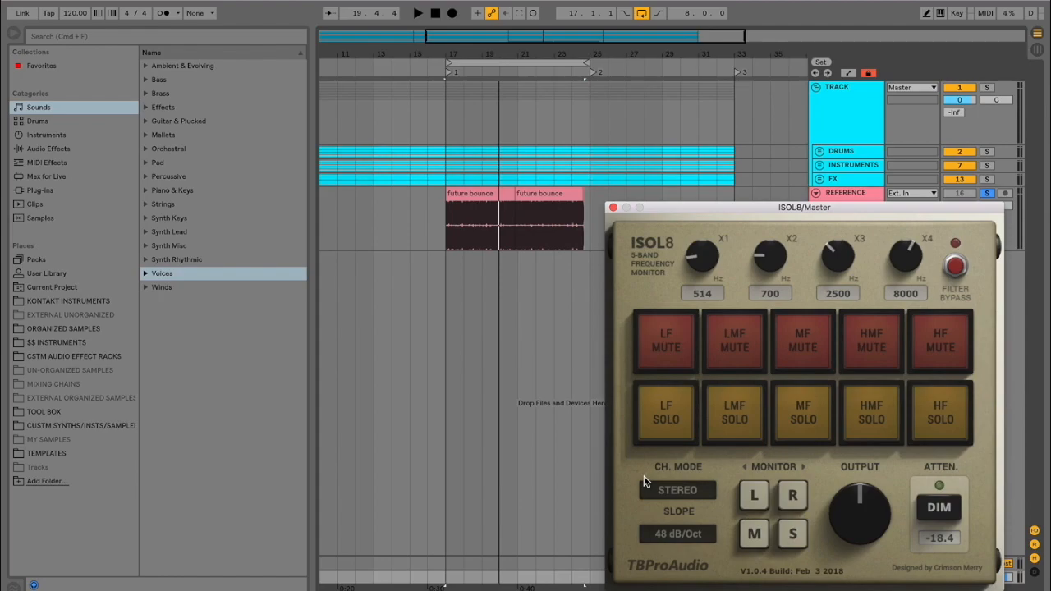
Step: Solo the low-frequency band of the mix in ISOL8 on the Master and raise the KICK track's volume to -3.6 dB
left_click(860, 166)
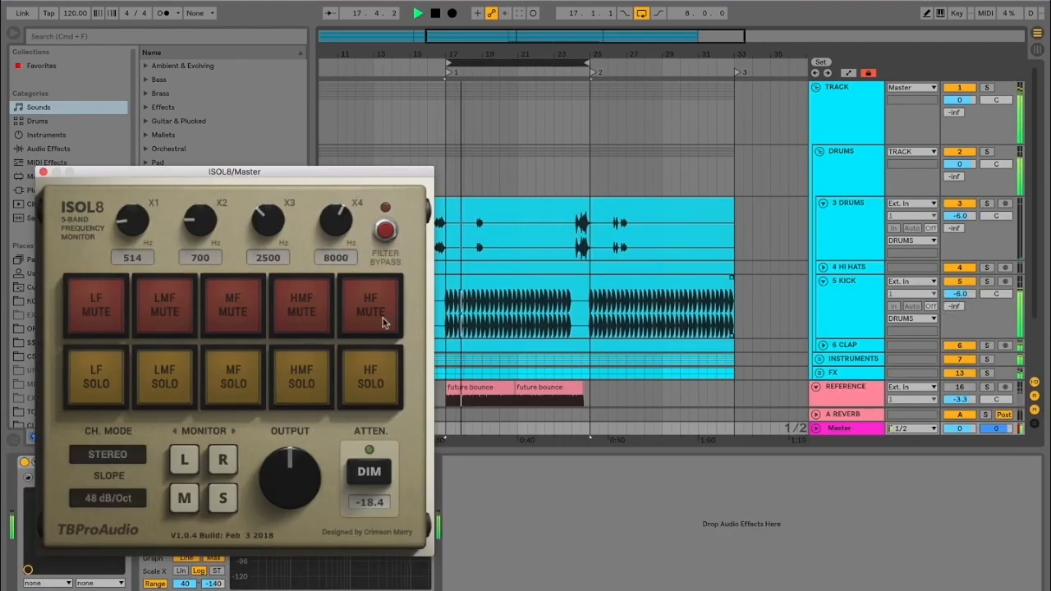
left_click(103, 378)
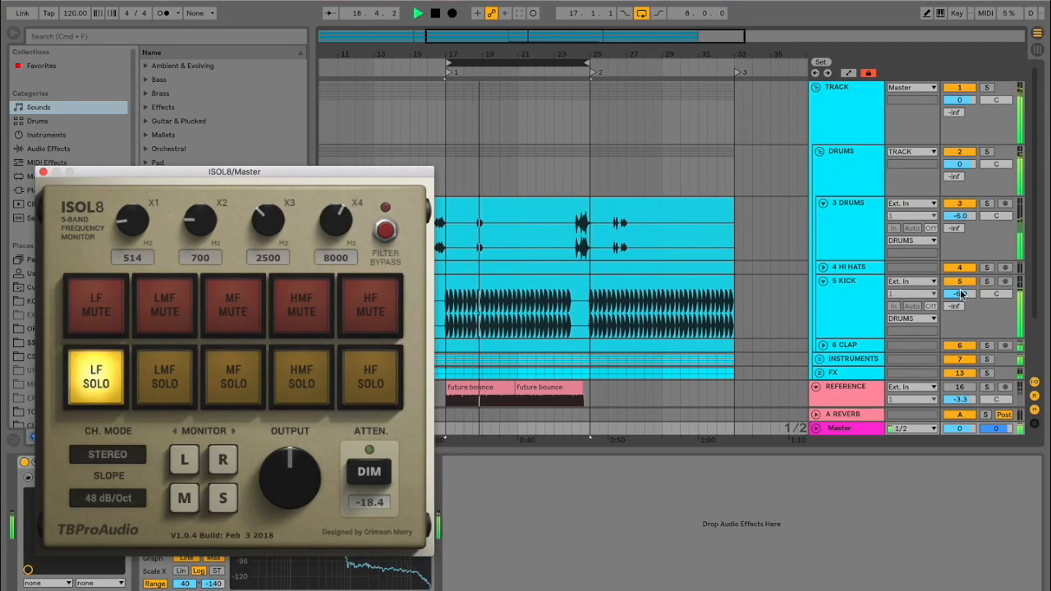
left_click_drag(959, 294, 959, 276)
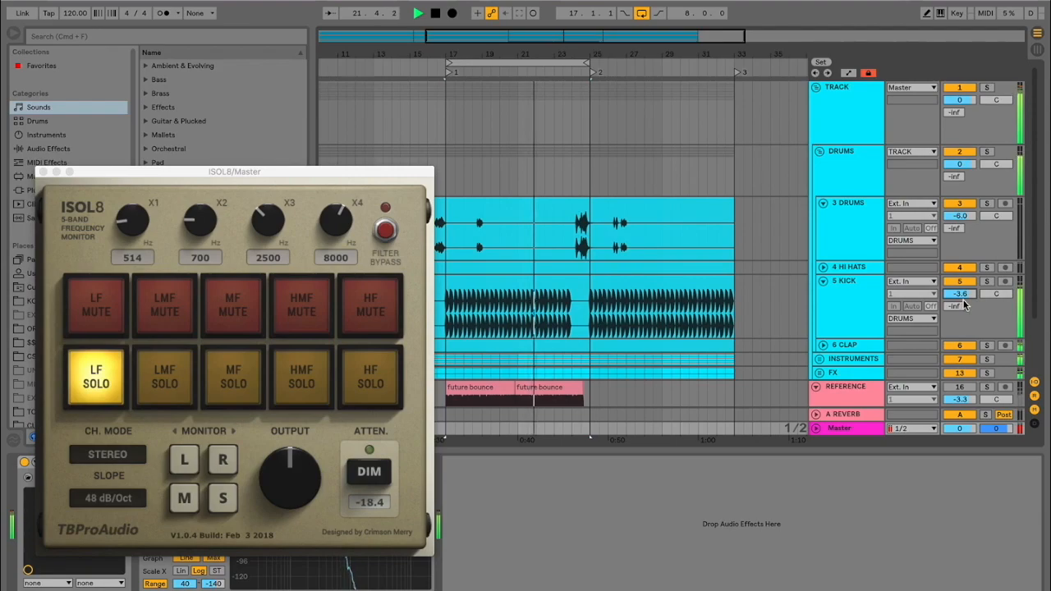
Step: Compare the kick's low end with the reference track by alternating the REFERENCE solo on and off during playback
key("s")
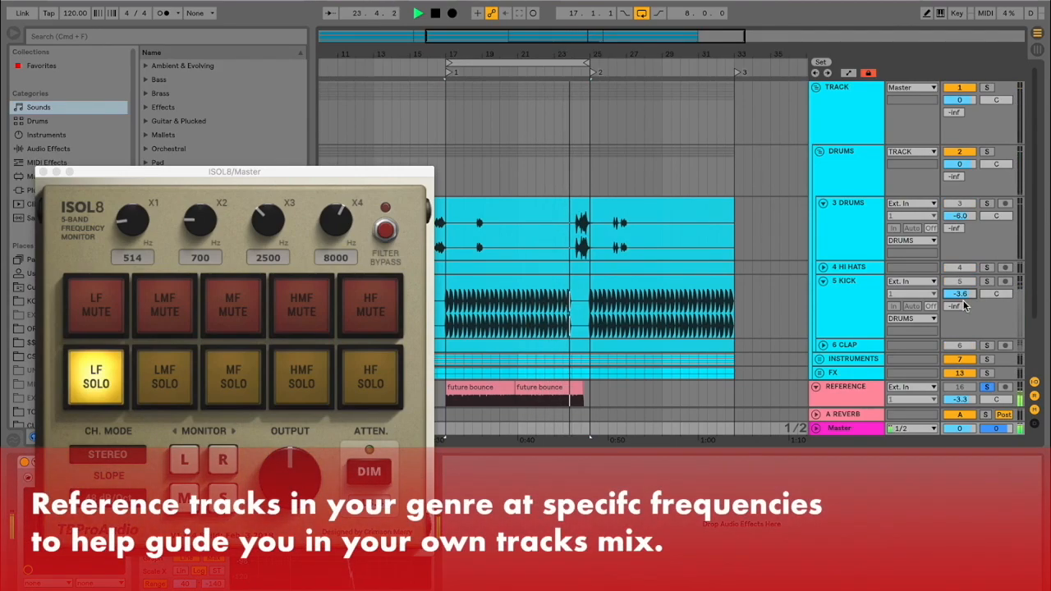
key("s")
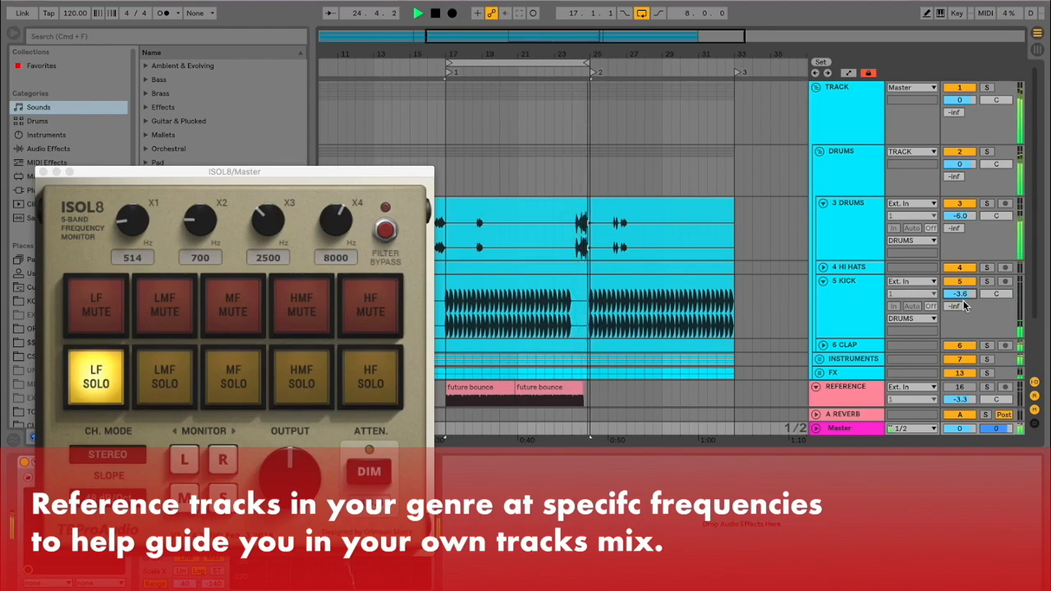
key("s")
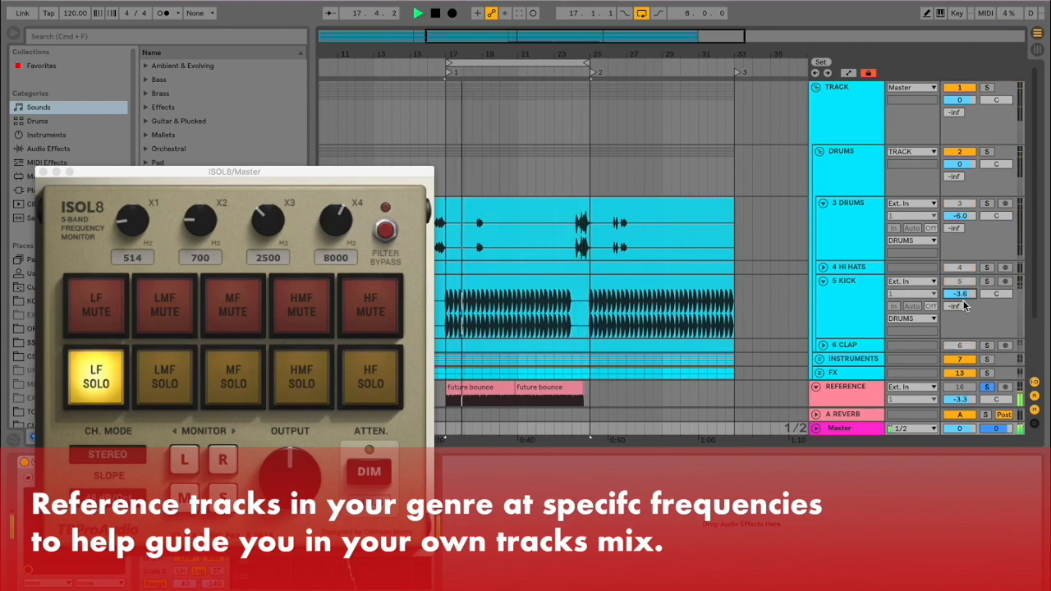
key("s")
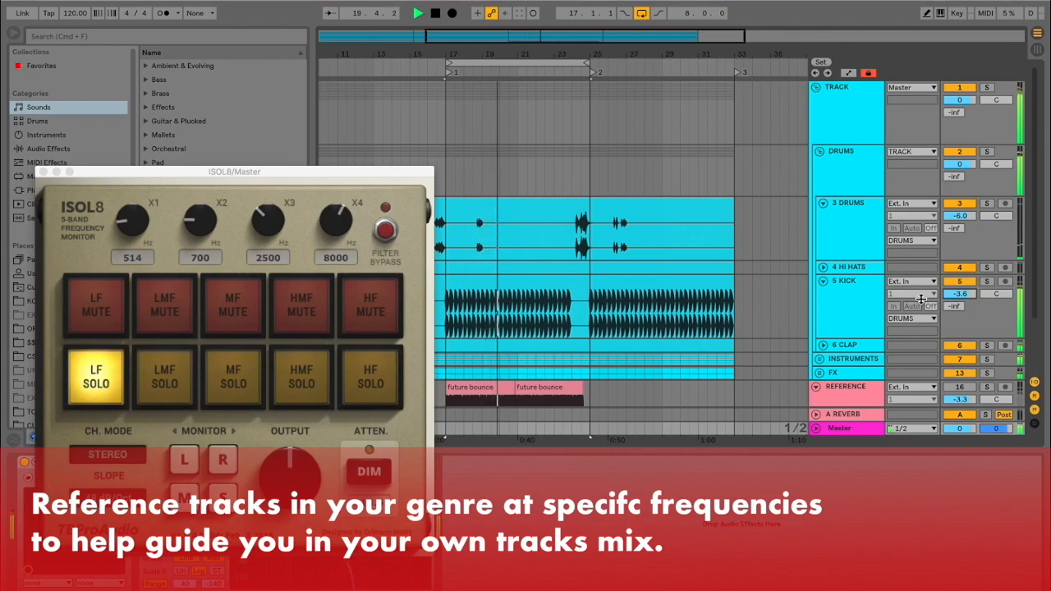
key("space")
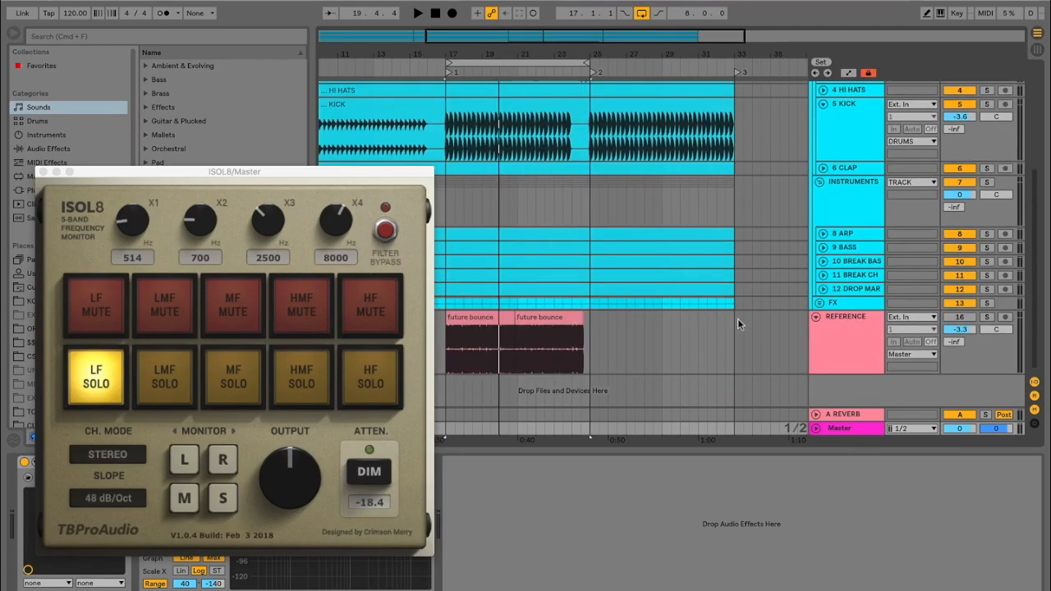
Step: Unfold the BASS track and raise its volume to -3.0 dB while comparing its low end with the reference track
left_click(822, 248)
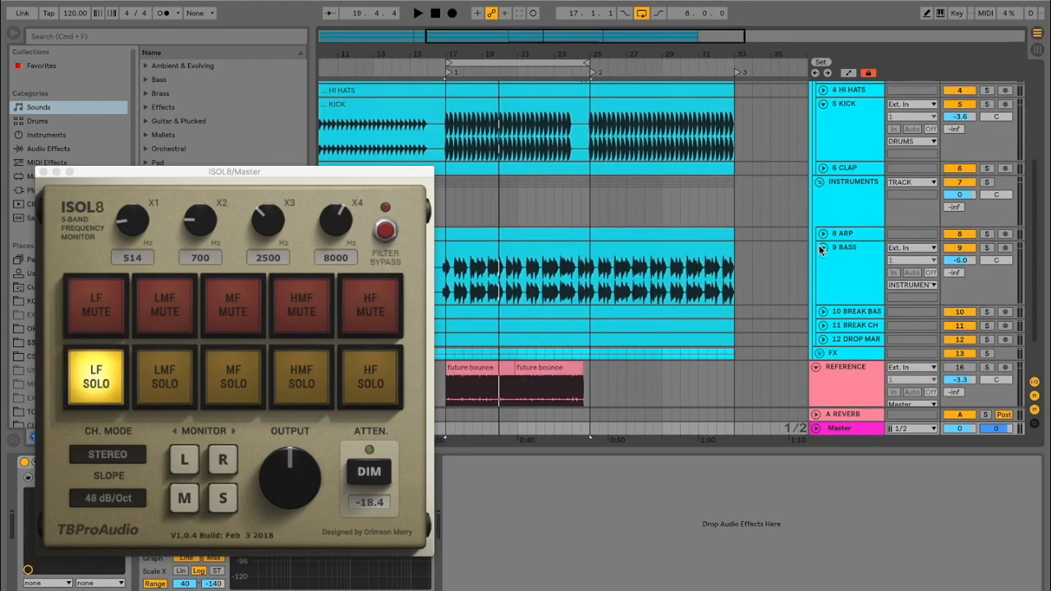
key("space")
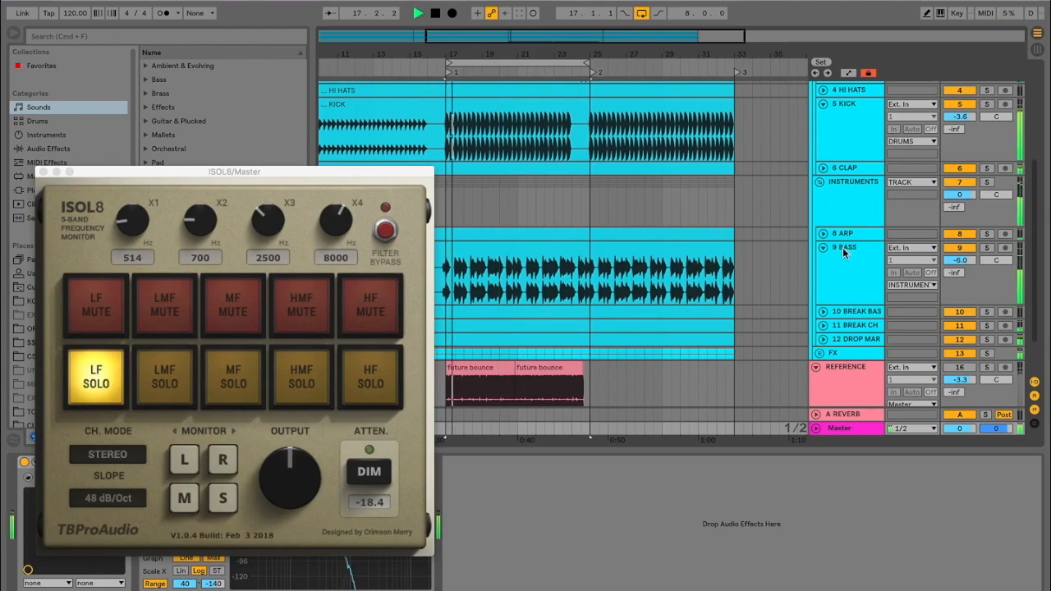
left_click_drag(948, 263, 949, 246)
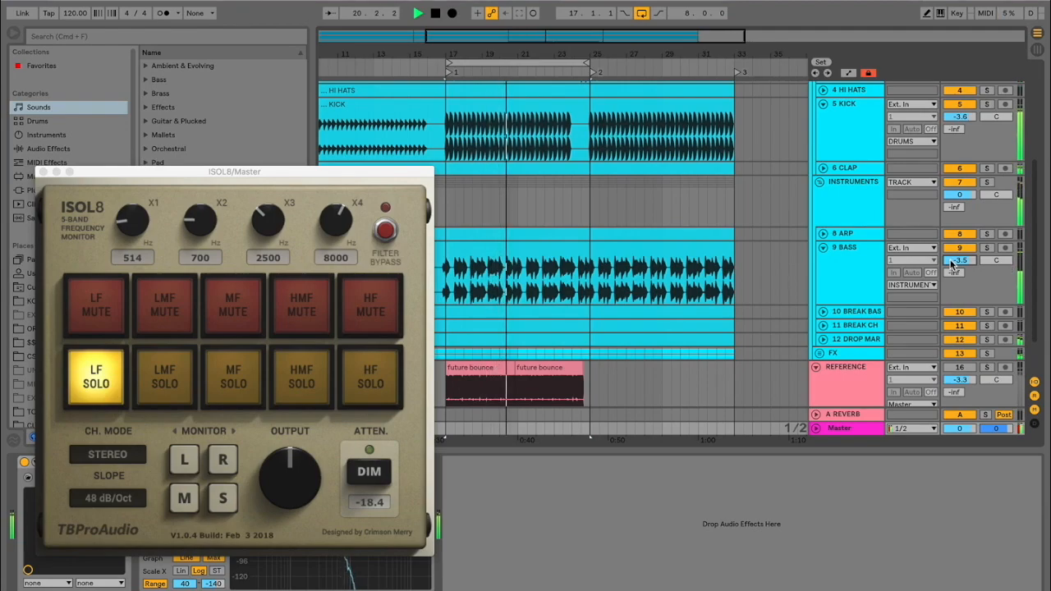
key("s")
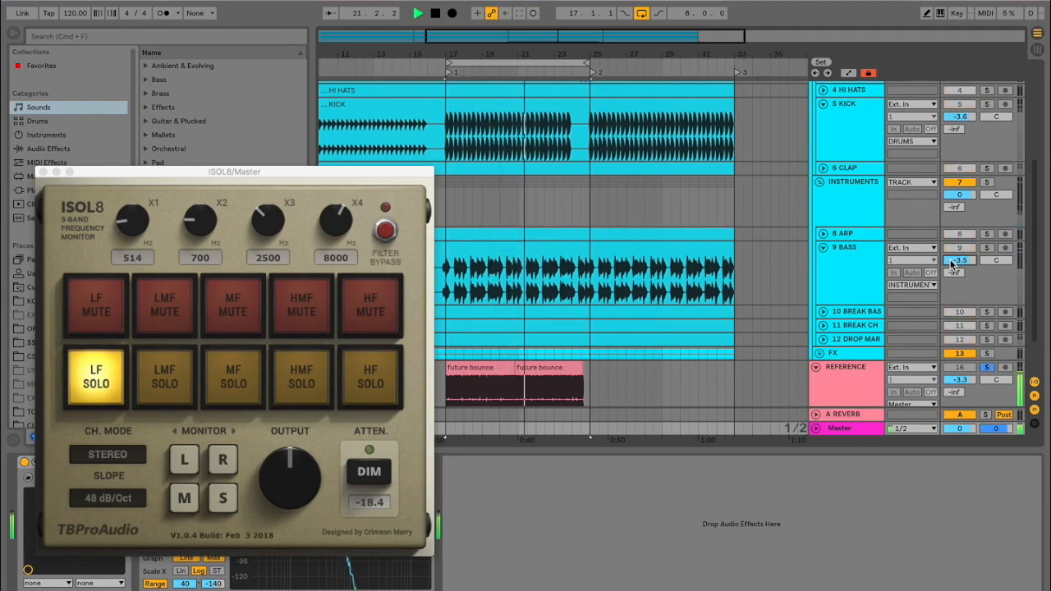
key("s")
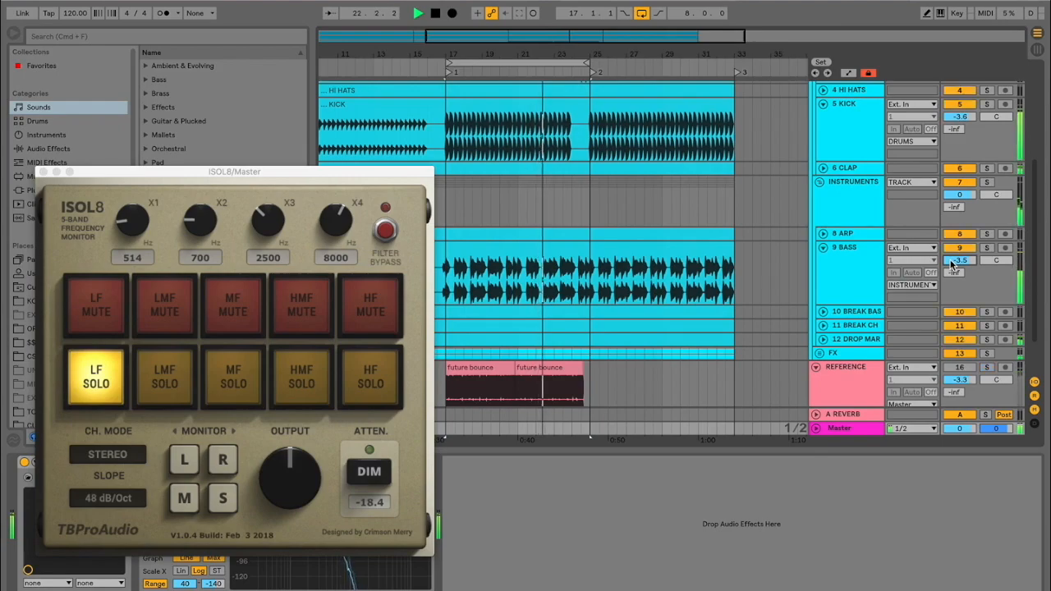
left_click_drag(951, 261, 951, 257)
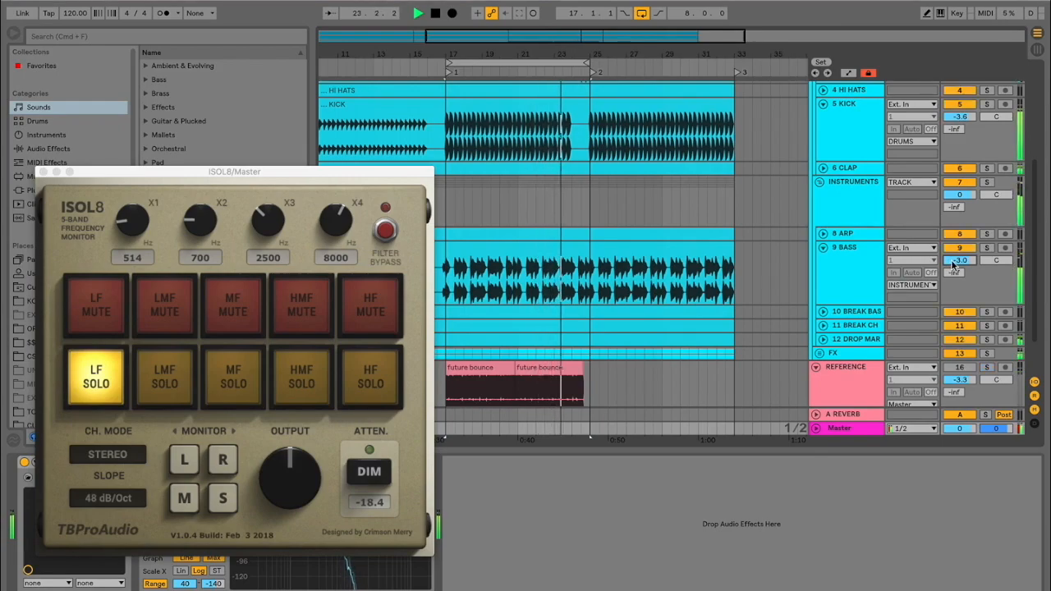
Step: Turn off the low-band solo and compare the full-range mix with the reference track during playback
left_click(94, 382)
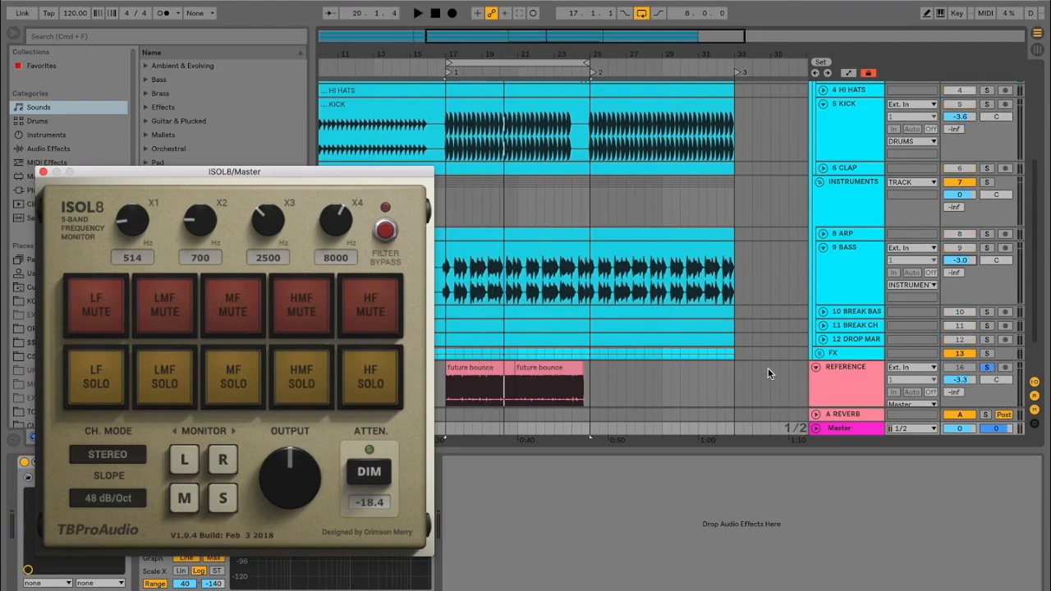
key("space")
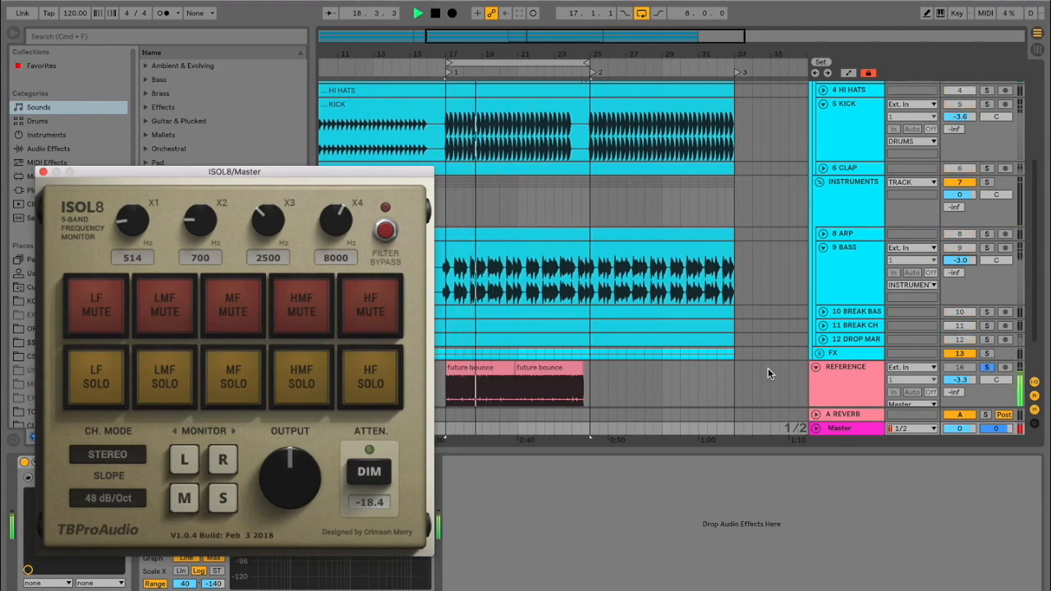
key("s")
key("s")
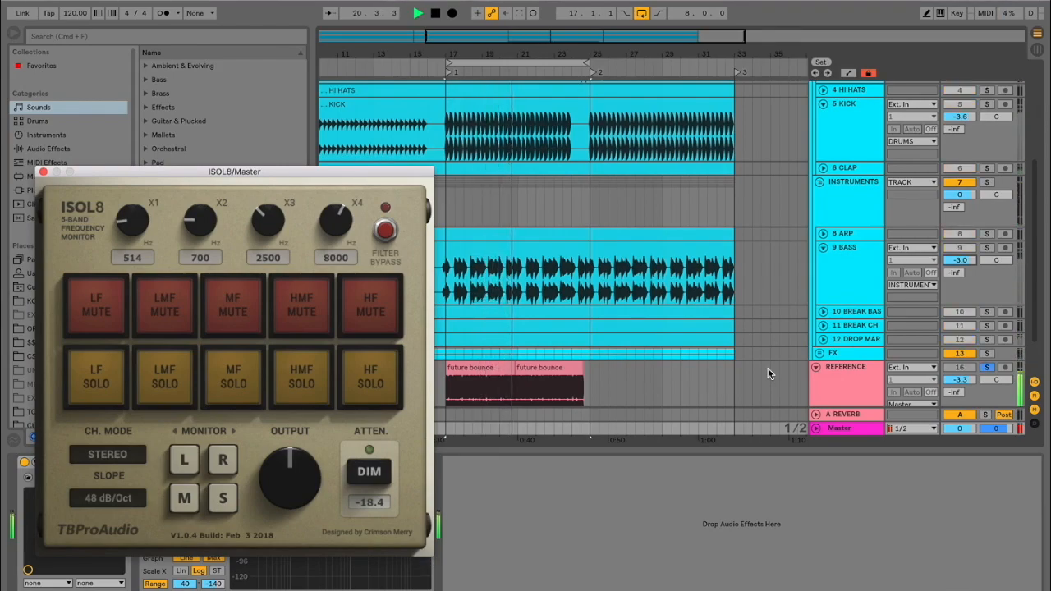
key("space")
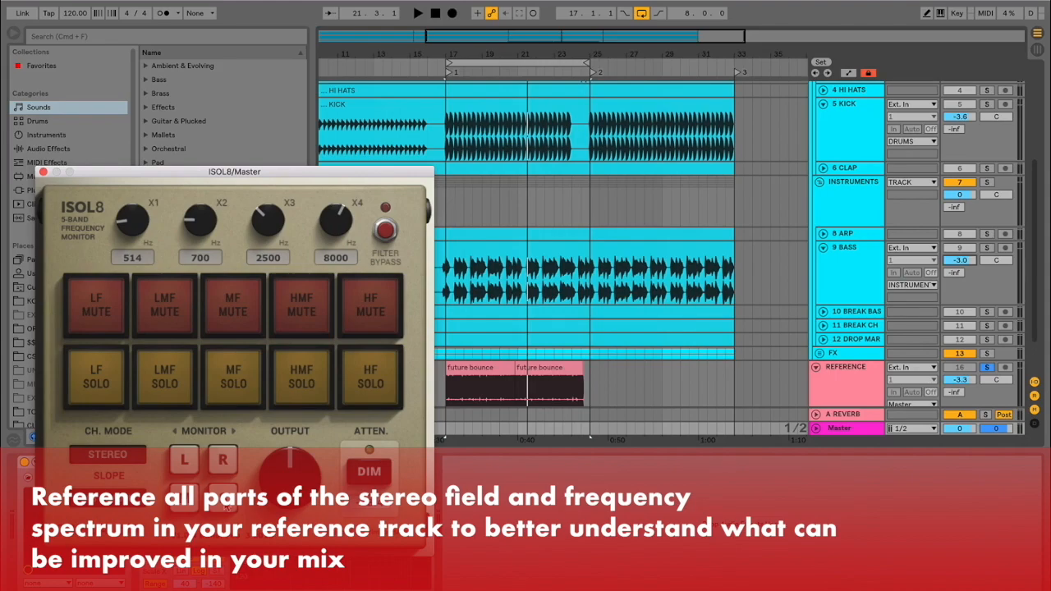
key("space")
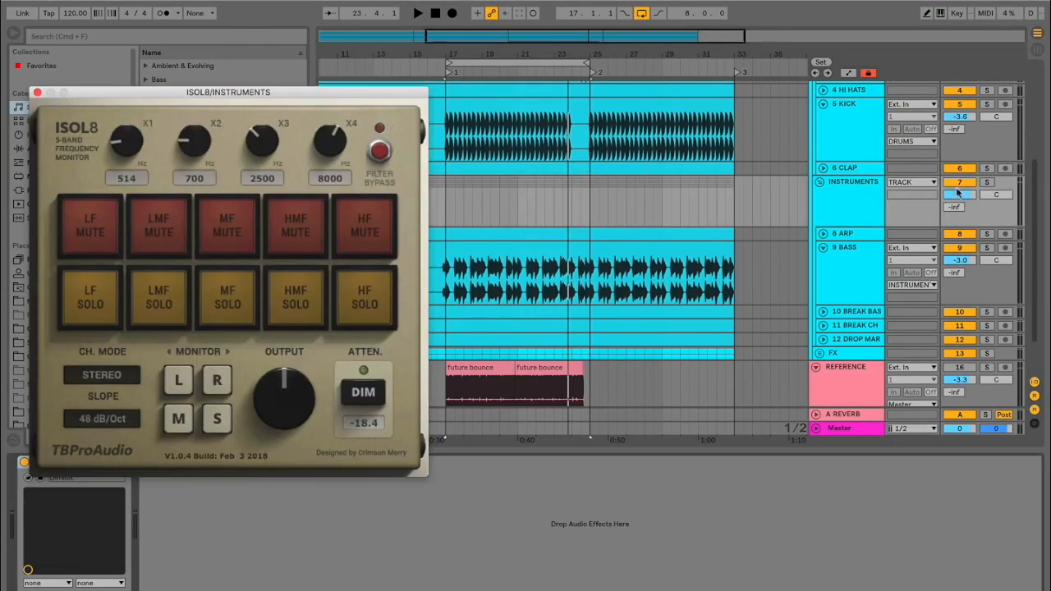
Step: Solo the INSTRUMENTS group and listen to its mid and low-mid bands one at a time with ISOL8
left_click(987, 182)
key("space")
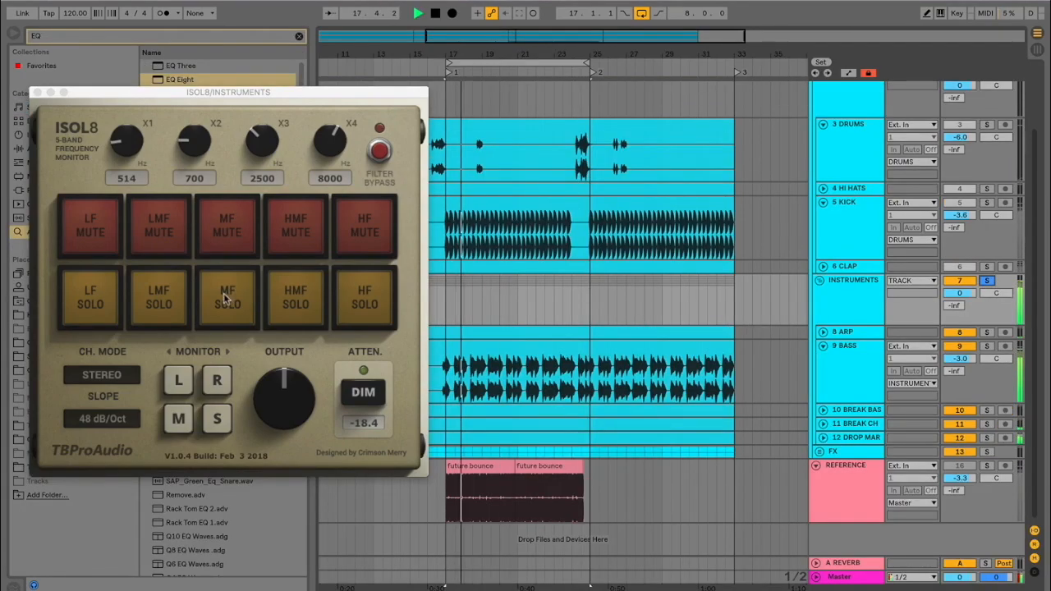
left_click(220, 302)
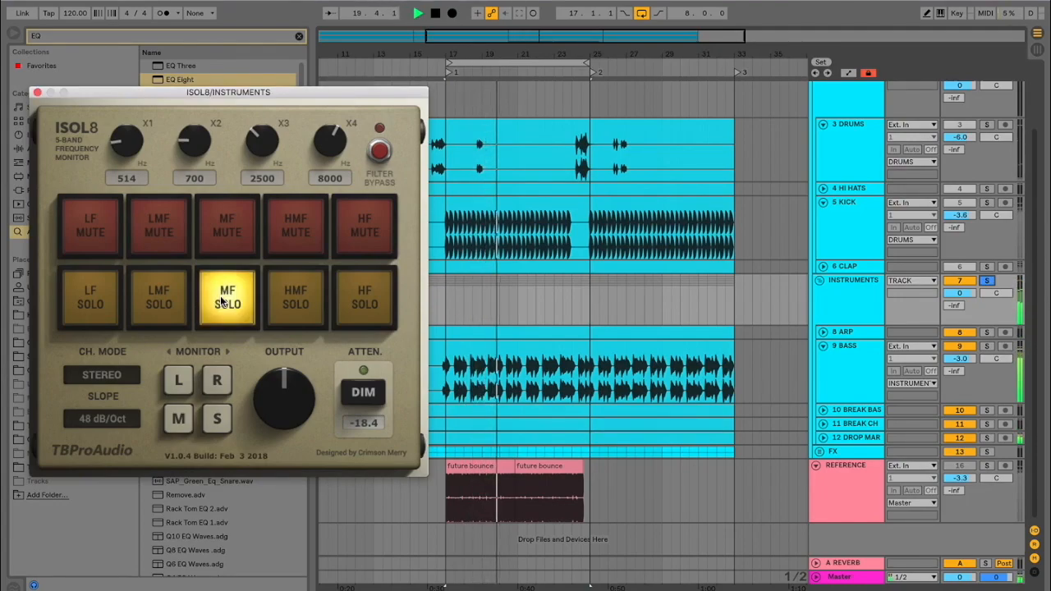
left_click(222, 301)
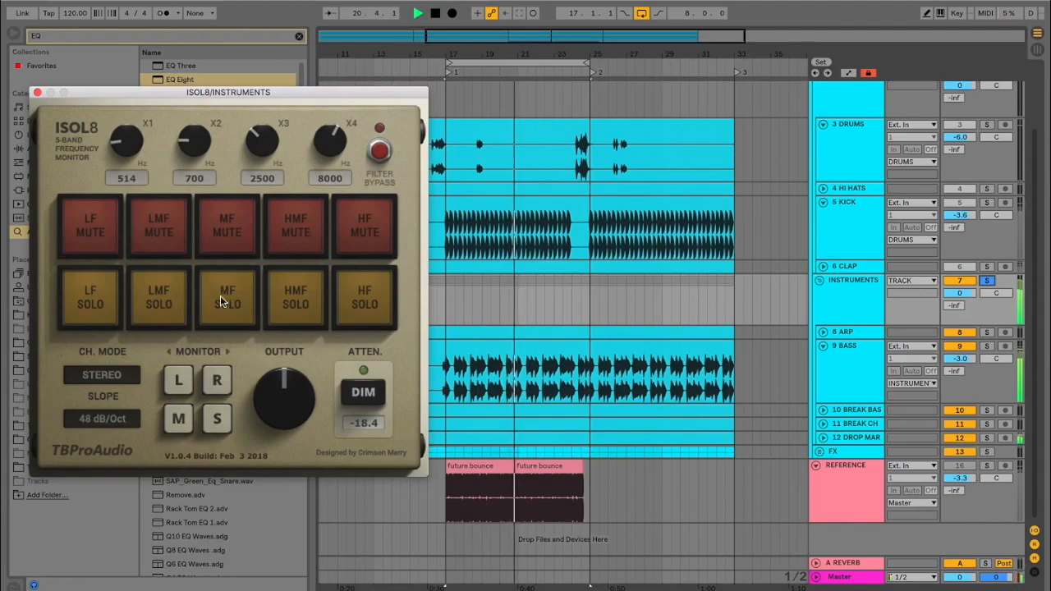
left_click(174, 303)
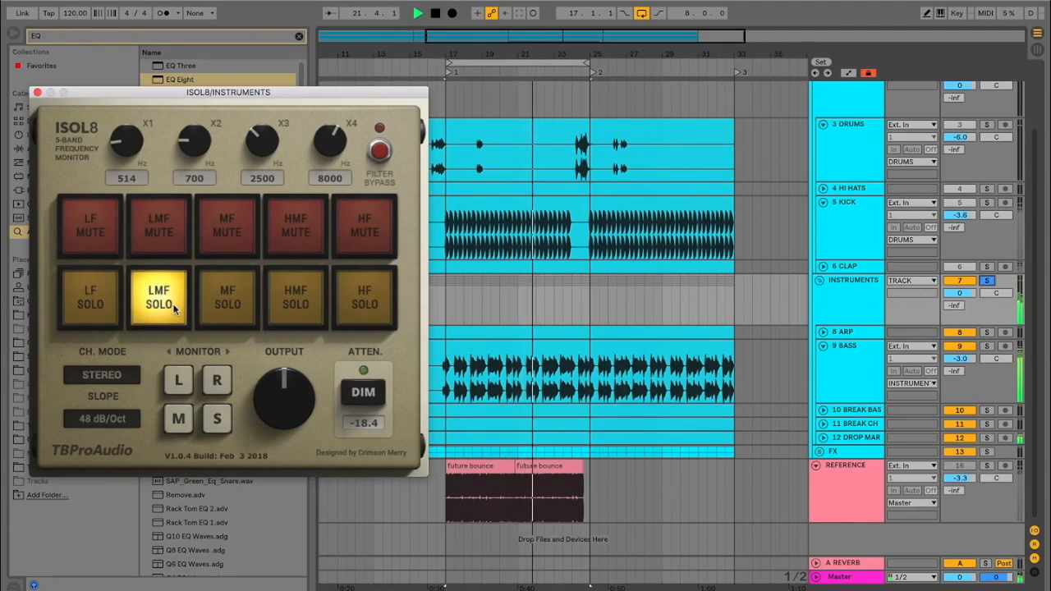
left_click(173, 304)
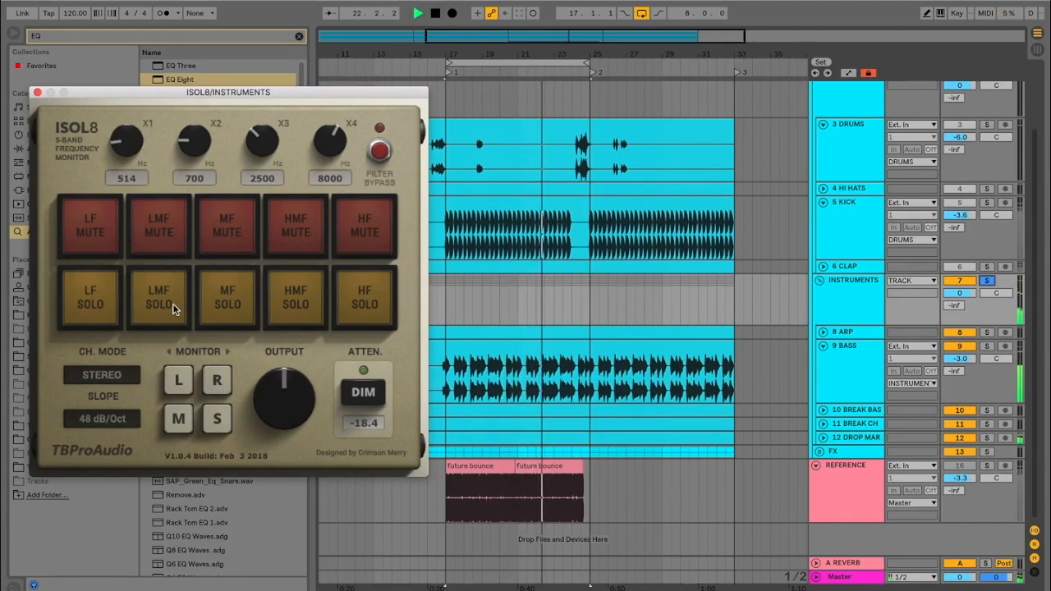
Step: Check the INSTRUMENTS group with its mid band muted, then with only the mid band soloed
left_click(224, 224)
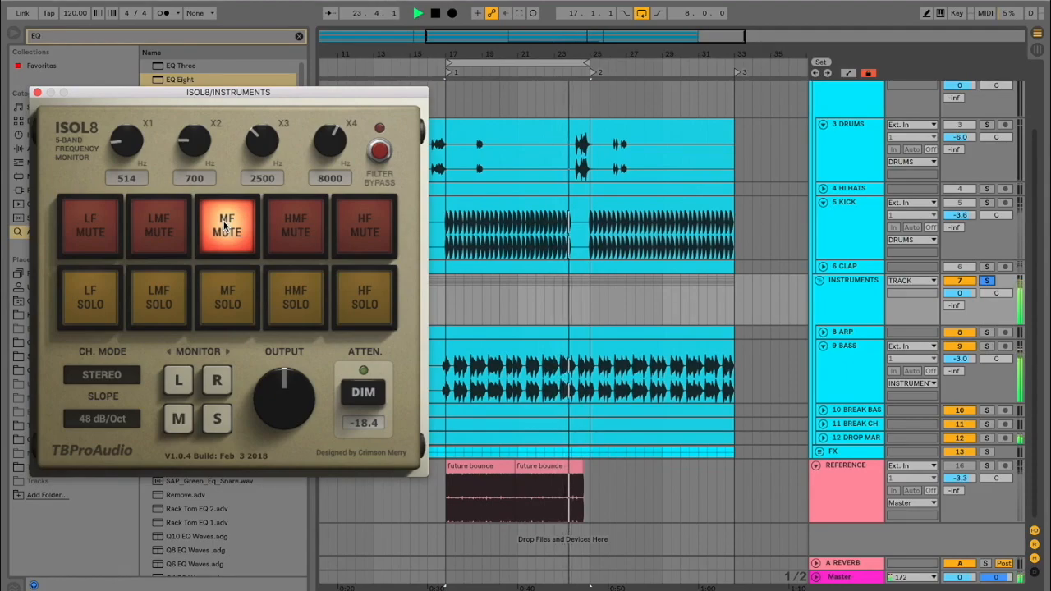
left_click(223, 232)
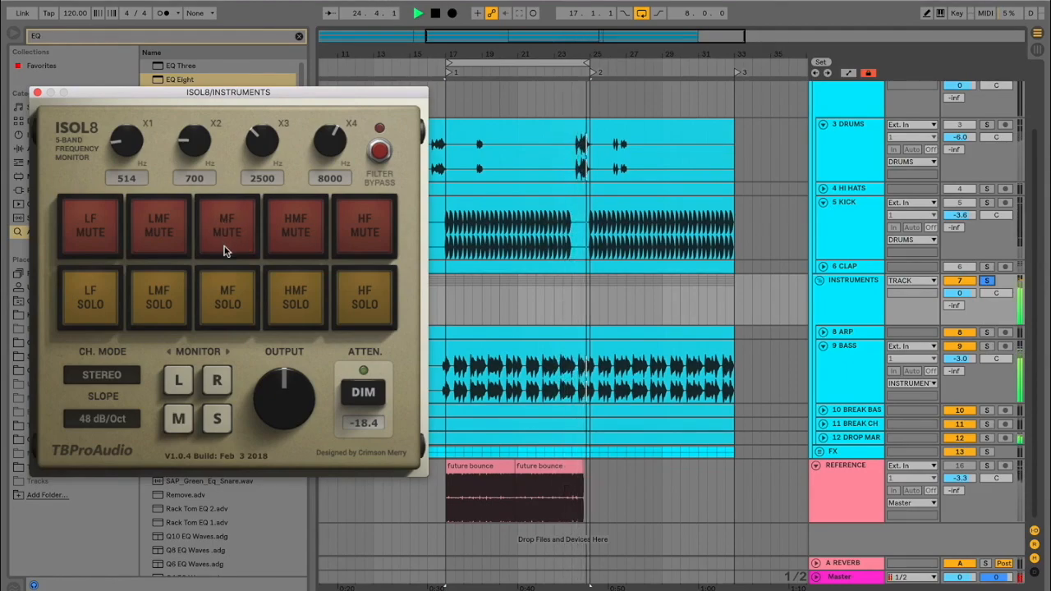
left_click(227, 310)
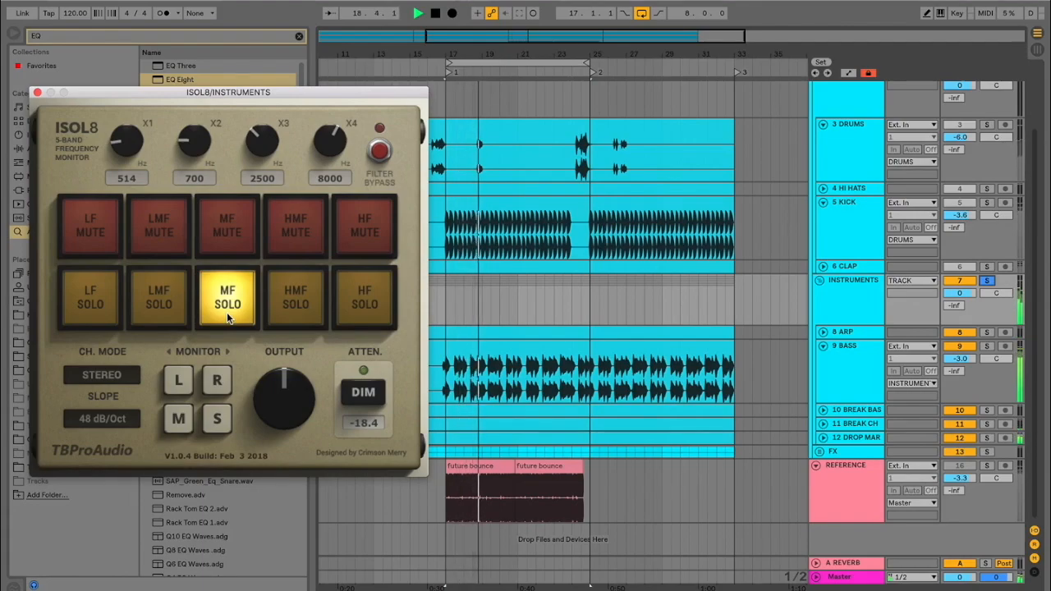
left_click(227, 312)
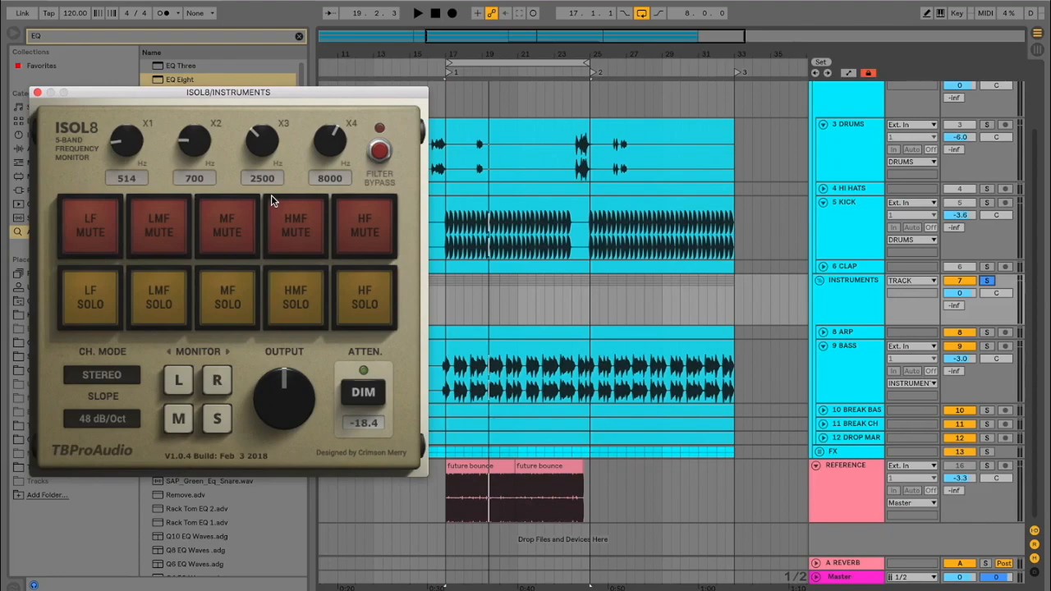
Step: Insert an EQ Eight on the INSTRUMENTS group ahead of ISOL8 and switch off its filter band 1
left_click(168, 79)
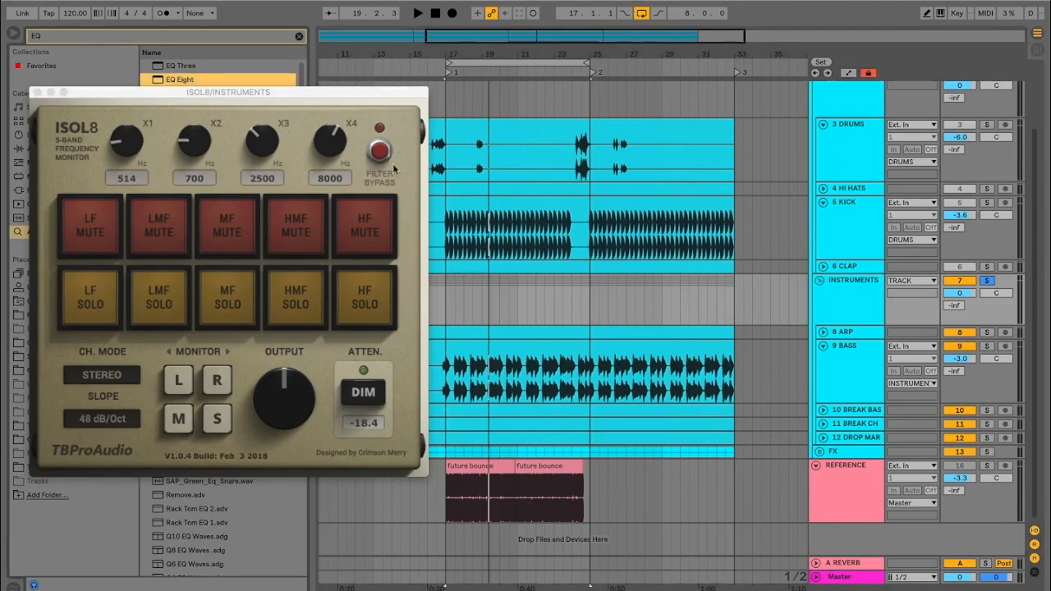
left_click_drag(818, 302, 836, 300)
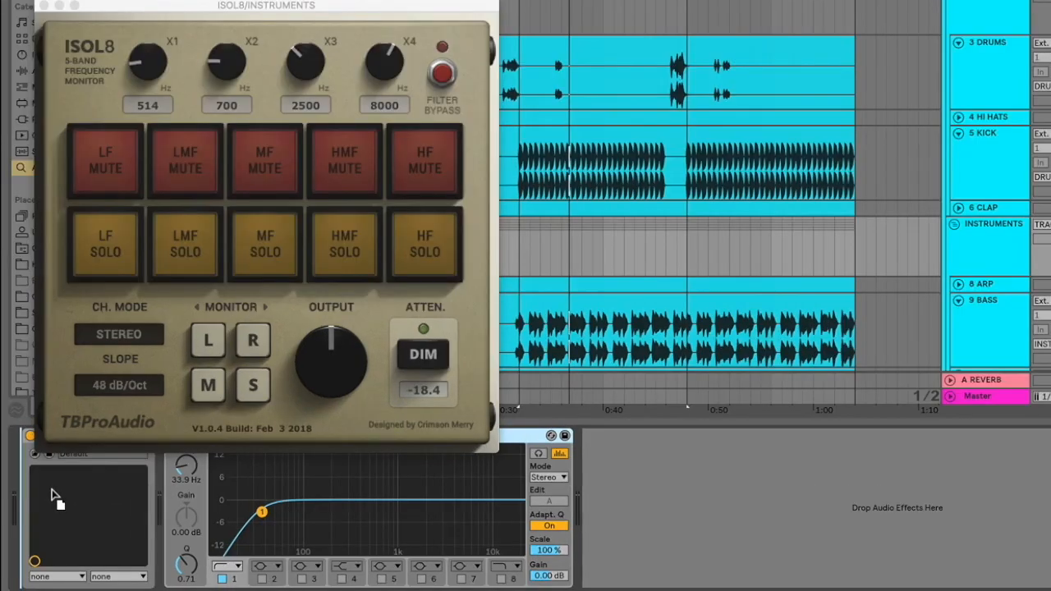
left_click_drag(54, 495, 52, 496)
left_click(80, 579)
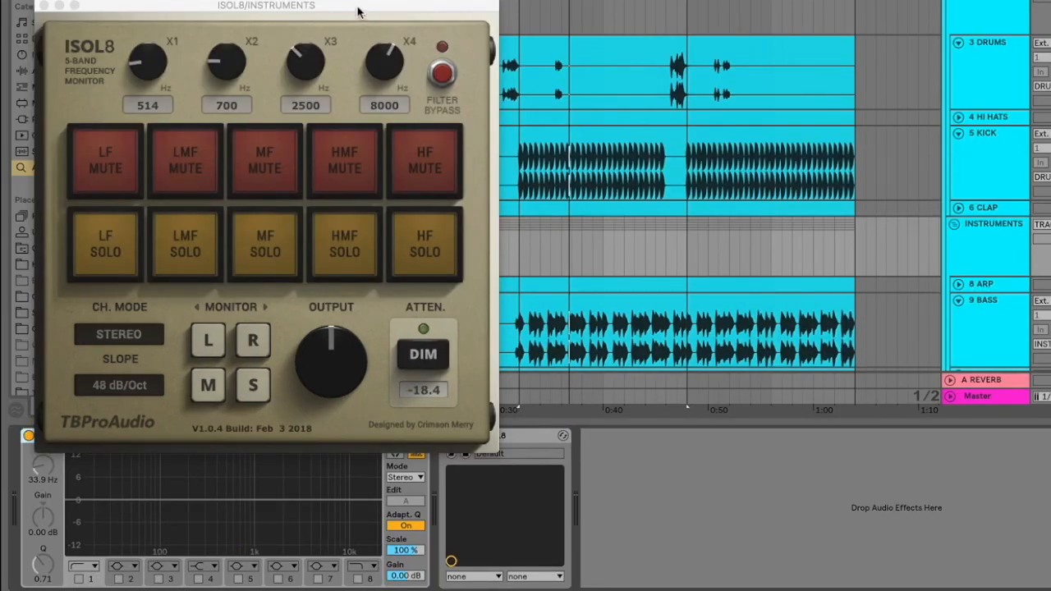
Step: Enable band 3 of the INSTRUMENTS group's EQ Eight and shape a bell boost of about 2.4 dB near 825 Hz
left_click_drag(356, 8, 355, 0)
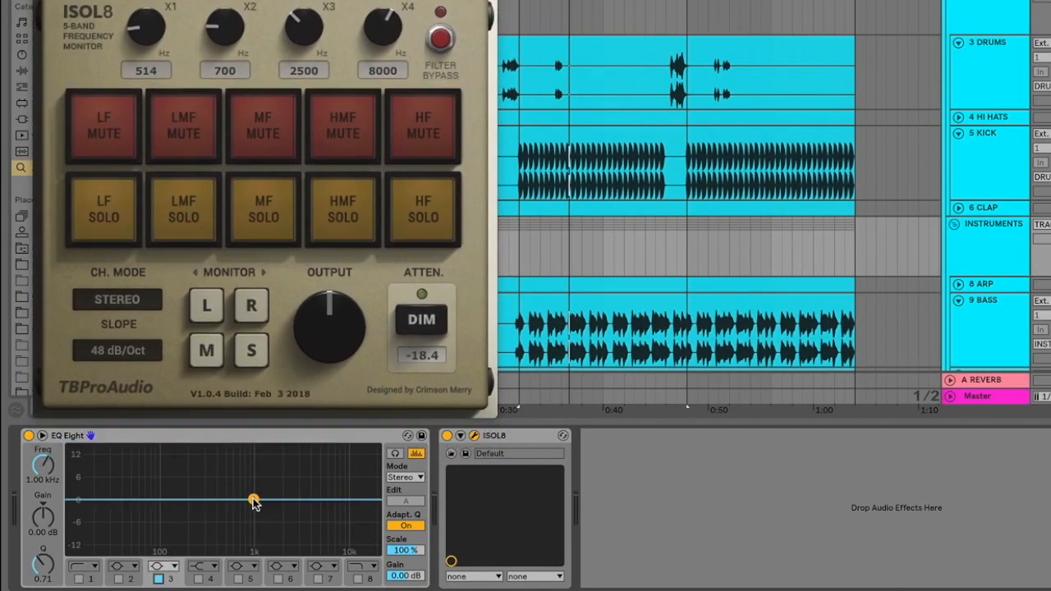
key("space")
left_click_drag(254, 503, 245, 492)
key("space")
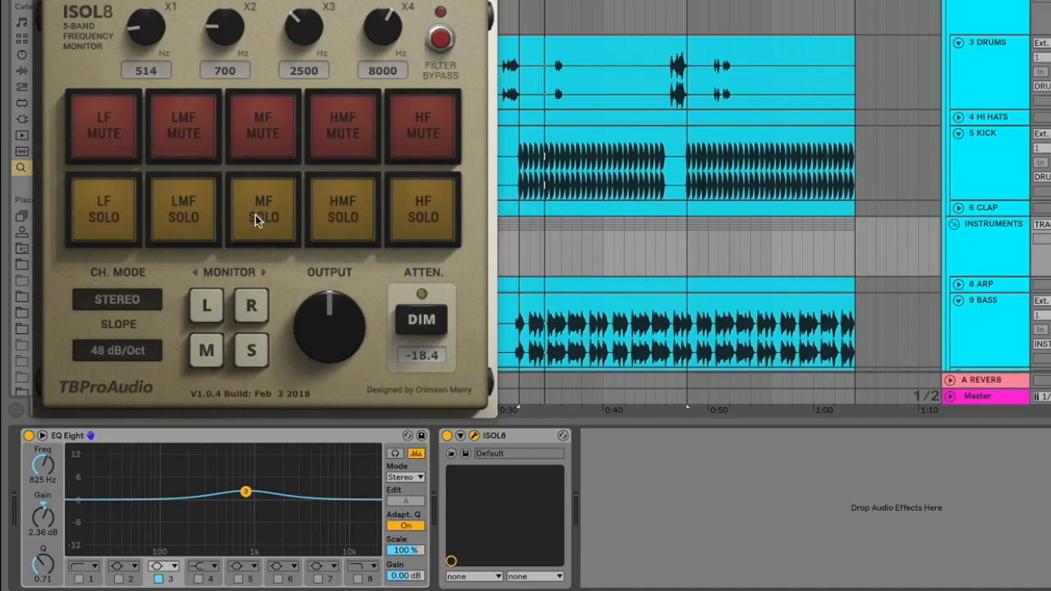
Step: Solo the mid band in ISOL8 and, during playback, move EQ band 3 to 1.14 kHz with a 9.30 dB boost
left_click(265, 212)
key("space")
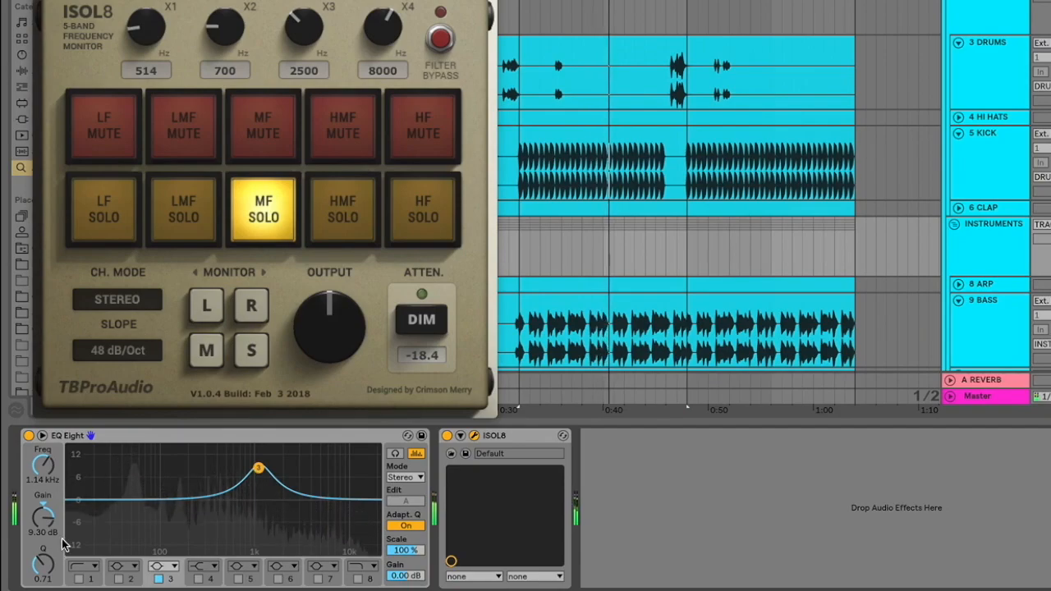
key("space")
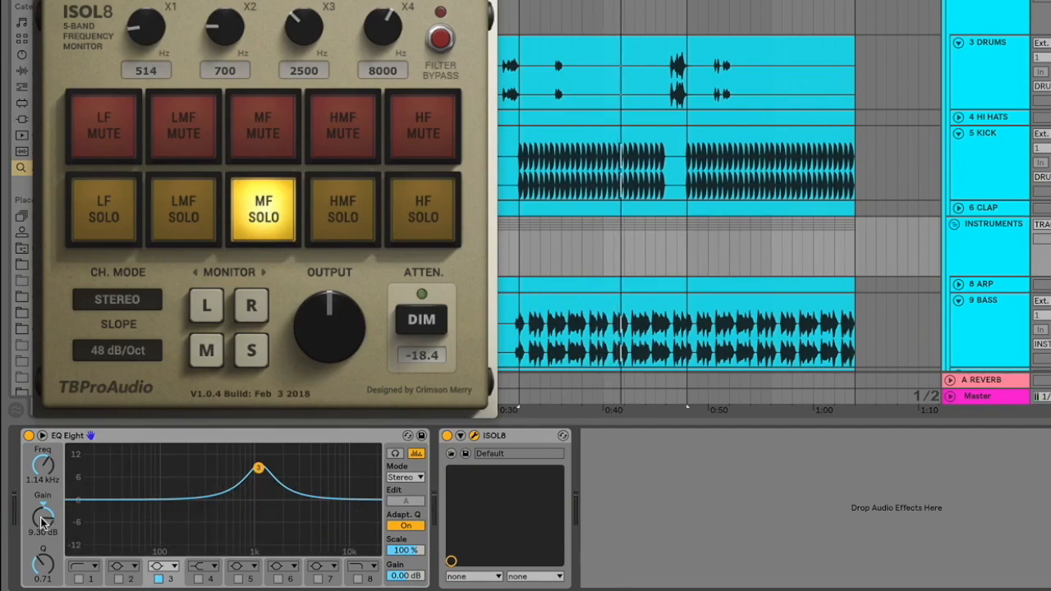
Step: Set EQ band 3 to a -3.10 dB cut with Q 1.14 and compare the soloed mids with EQ Eight bypassed and active
key("space")
left_click_drag(48, 517, 47, 540)
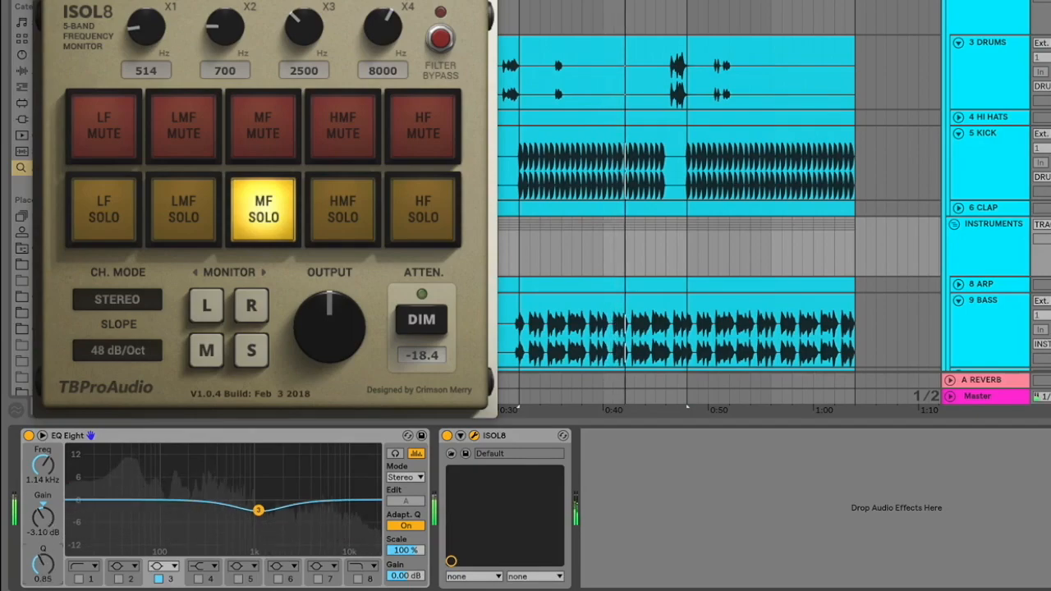
left_click(28, 437)
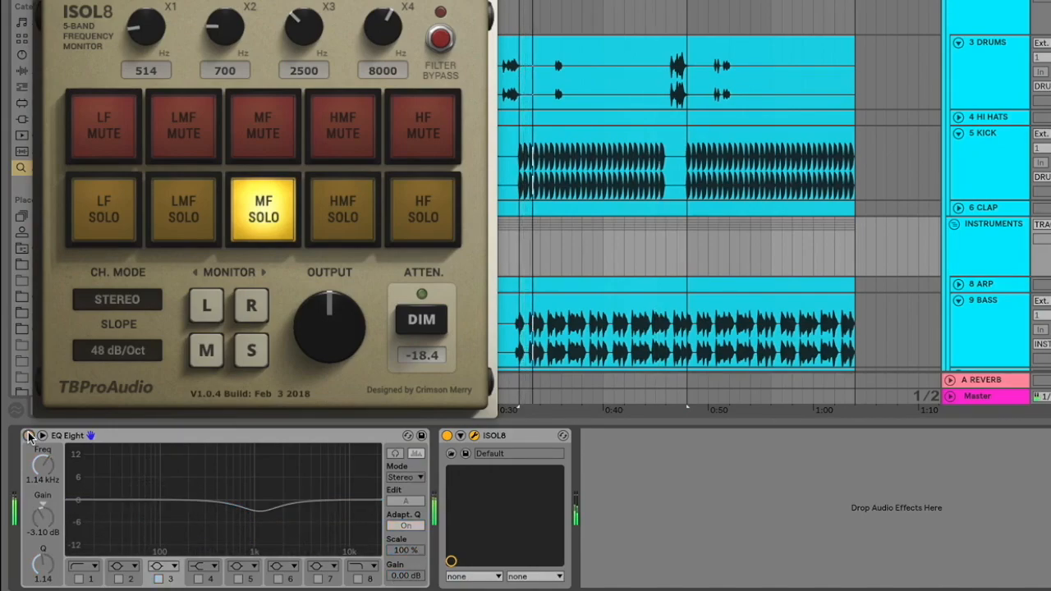
left_click(29, 436)
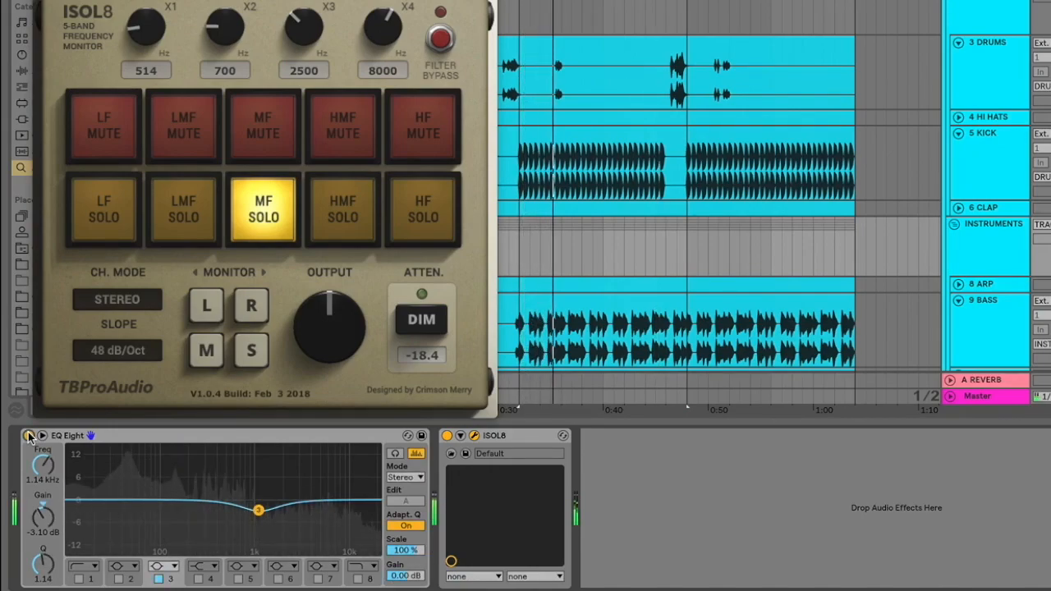
Step: Turn off the mid-band solo and compare the full-range INSTRUMENTS group with EQ Eight bypassed and active
left_click(264, 215)
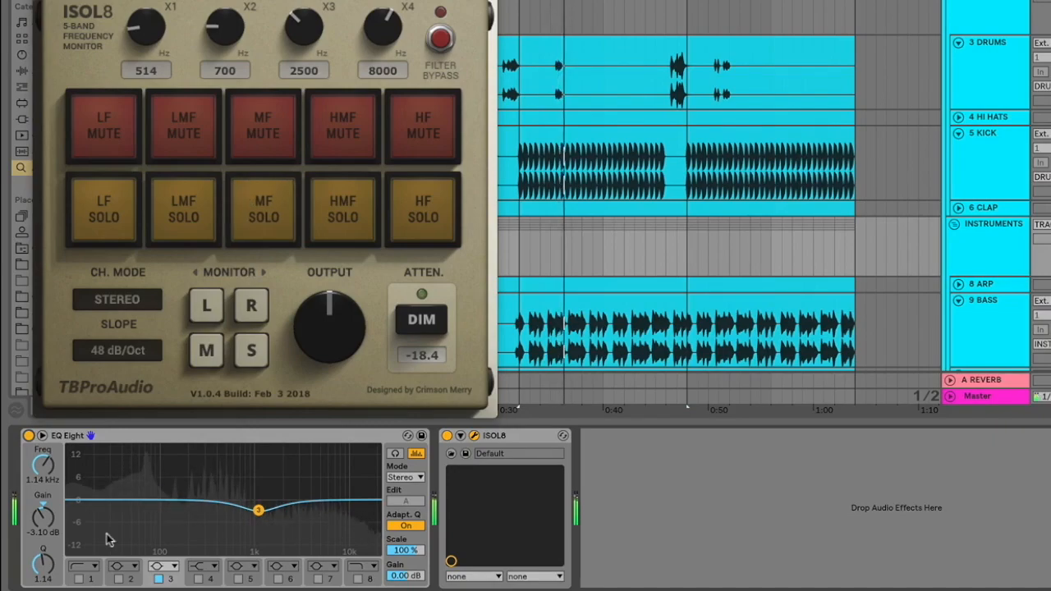
left_click(29, 436)
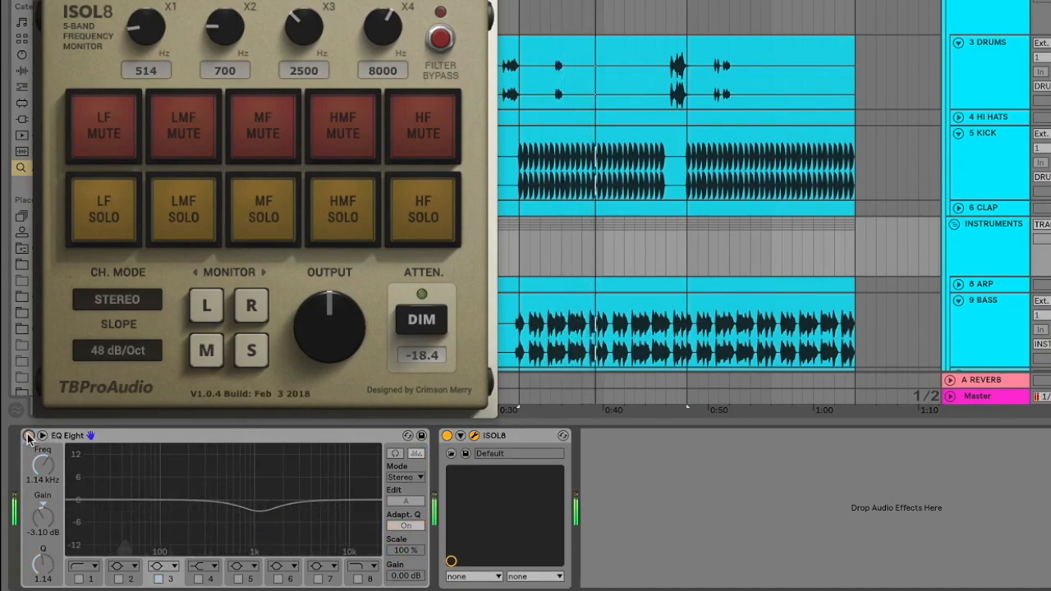
left_click(28, 436)
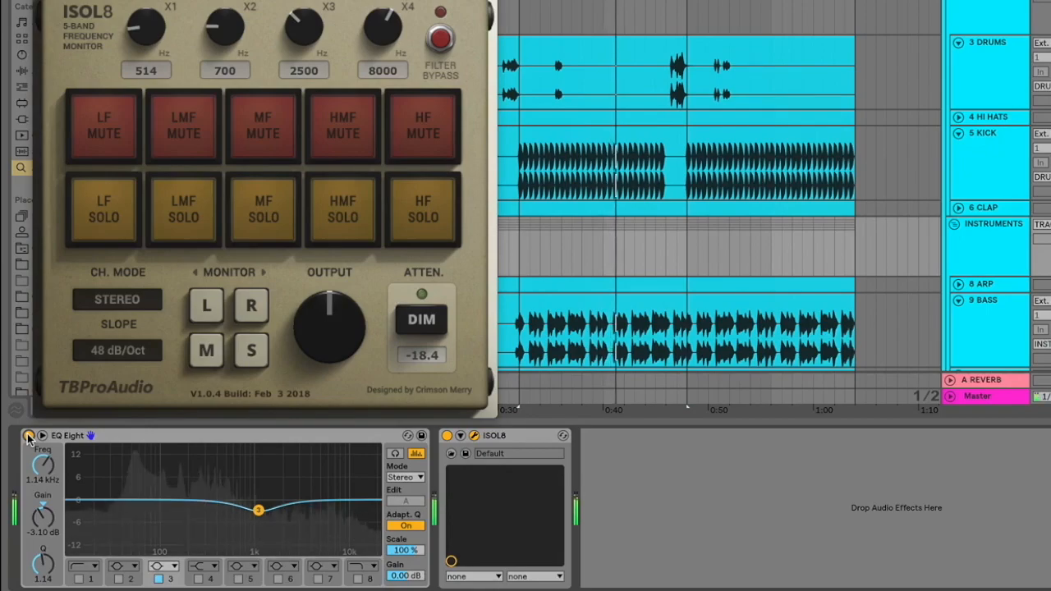